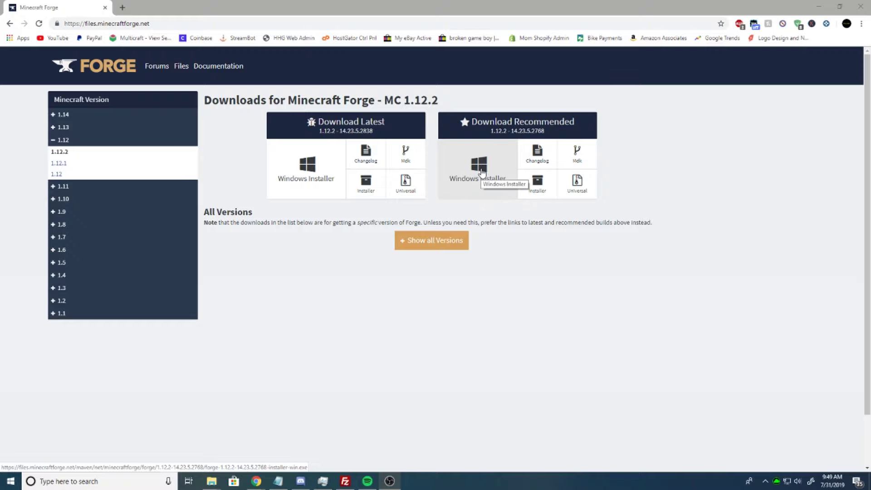
Minimize the browser and open the Forge 1.12.2 installer from the desktop to view its options, without installing.
{"action": "left_click", "coordinate": [819, 6]}
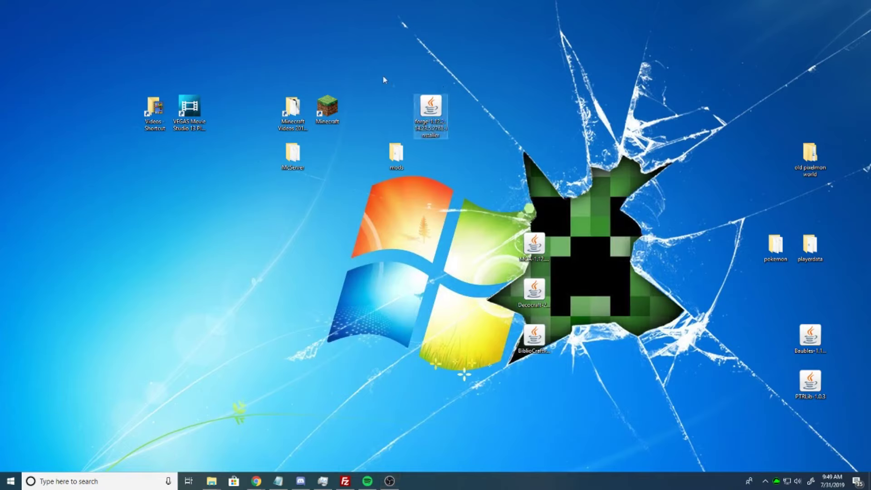
{"action": "double_click", "coordinate": [439, 110]}
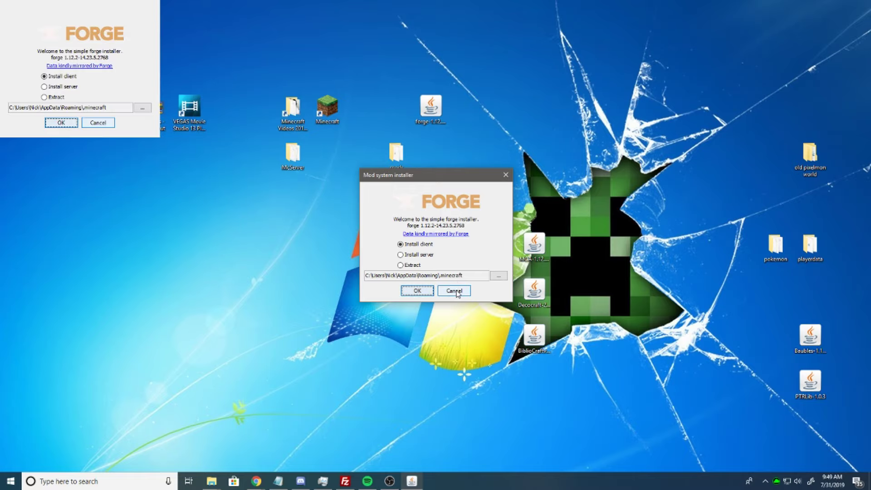
{"action": "left_click", "coordinate": [454, 291]}
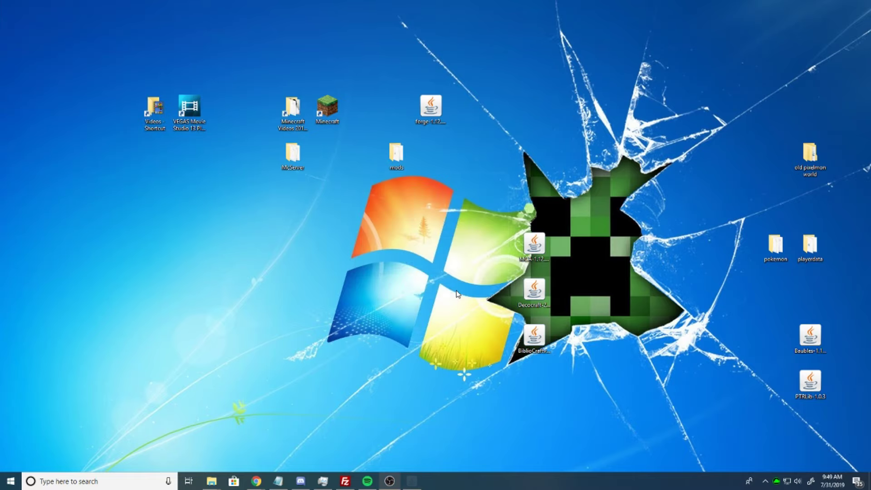
Open the Minecraft Launcher and start a new Java Edition installation named modded.
{"action": "double_click", "coordinate": [330, 112]}
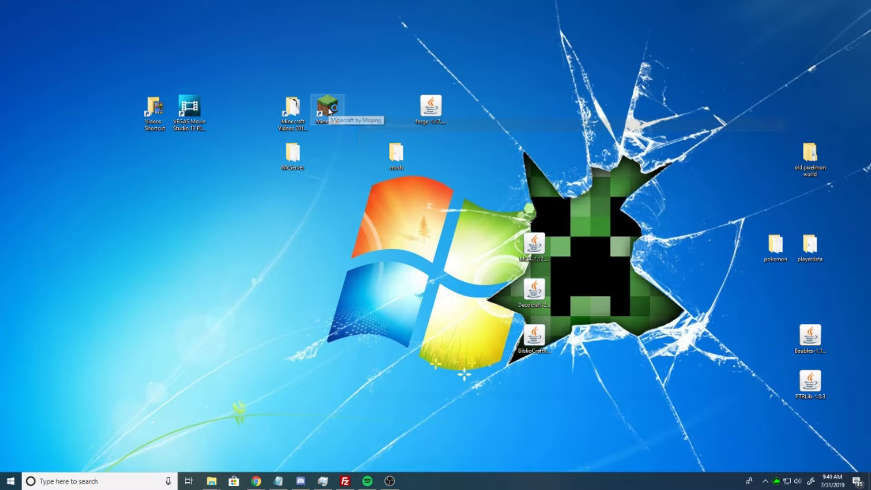
{"action": "left_click_drag", "start_coordinate": [467, 122], "coordinate": [343, 101]}
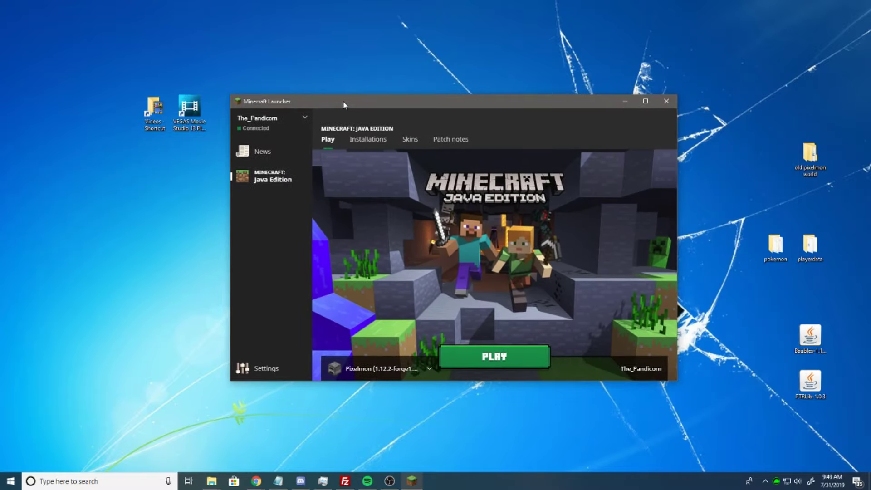
{"action": "left_click", "coordinate": [368, 140]}
{"action": "left_click", "coordinate": [330, 164]}
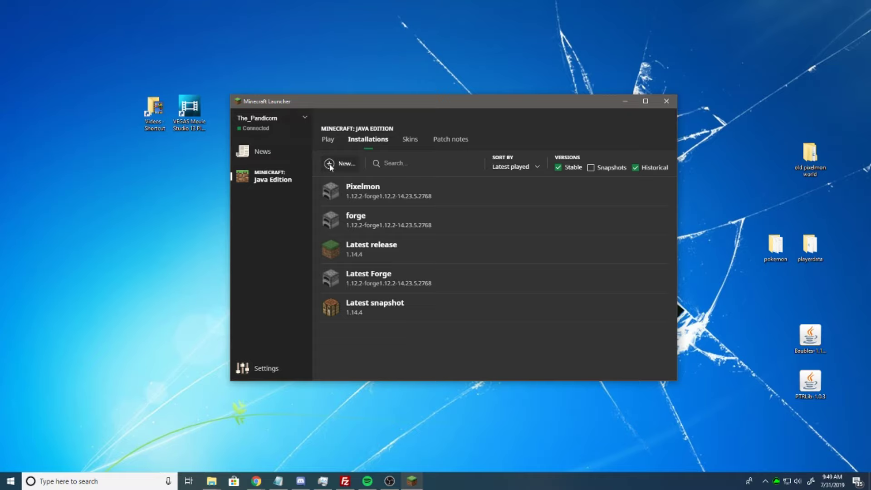
{"action": "left_click", "coordinate": [378, 231]}
{"action": "type", "text": "modded"}
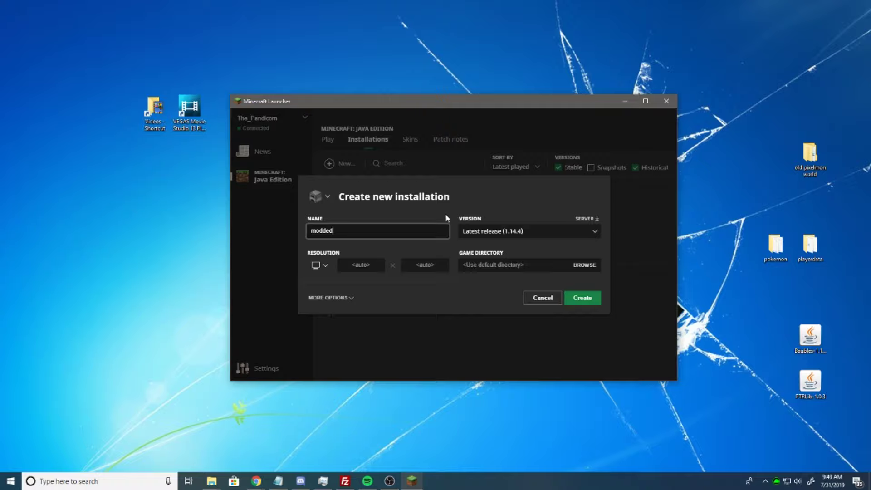
Set the version to release 1.12.2-forge1.12.2-14.23.5.2768 and create the installation with the default game directory.
{"action": "left_click", "coordinate": [540, 231]}
{"action": "scroll", "coordinate": [504, 281], "scroll_direction": "down", "scroll_amount": 4}
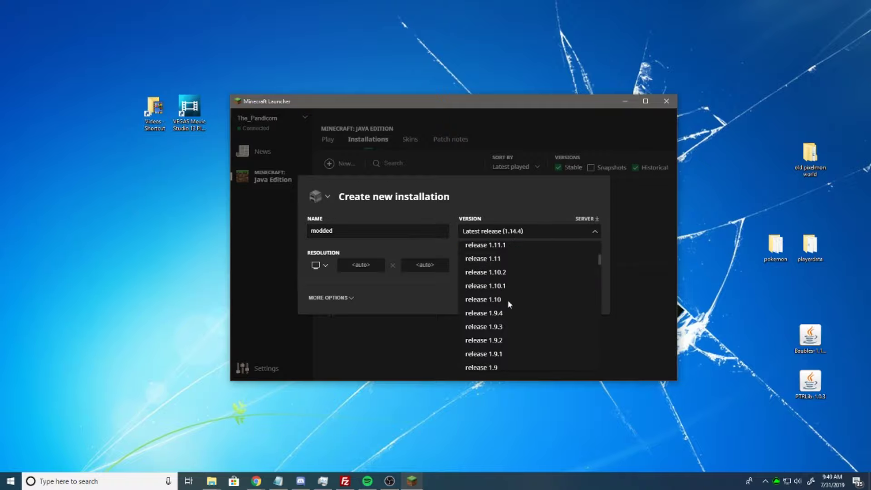
{"action": "scroll", "coordinate": [501, 272], "scroll_direction": "down", "scroll_amount": 20}
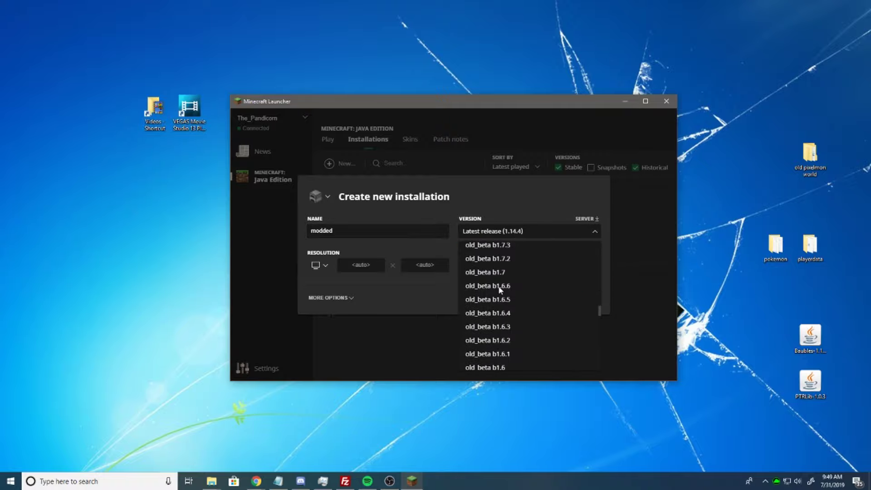
{"action": "scroll", "coordinate": [502, 292], "scroll_direction": "down", "scroll_amount": 10}
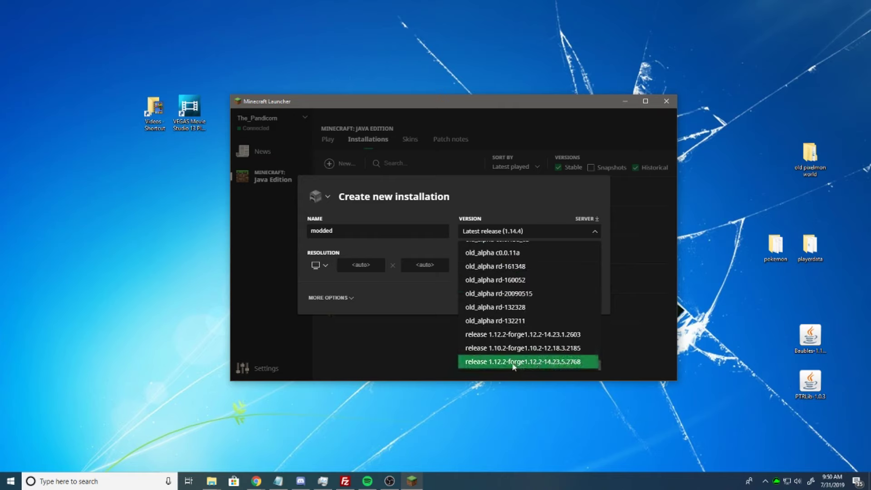
{"action": "left_click", "coordinate": [575, 365]}
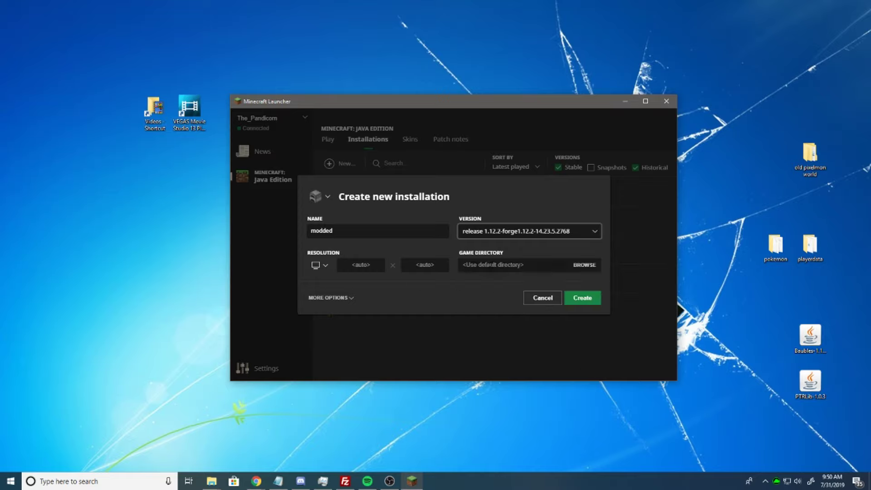
{"action": "left_click", "coordinate": [584, 265]}
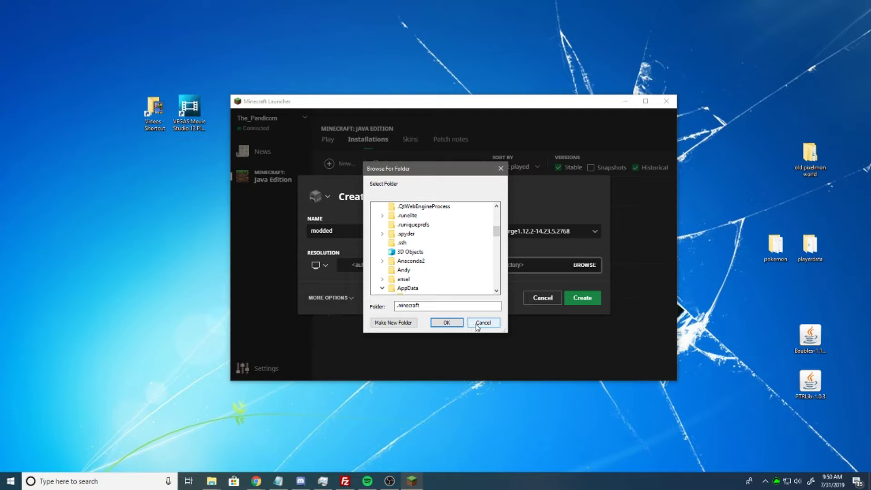
{"action": "left_click", "coordinate": [479, 325]}
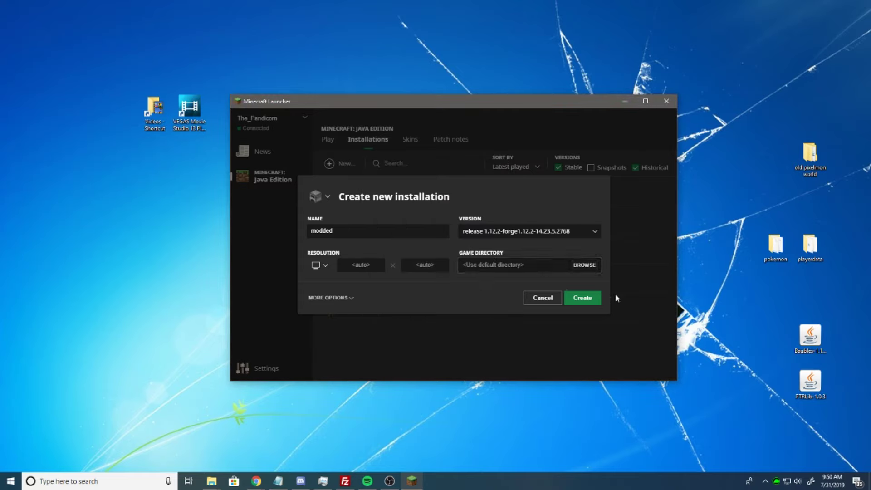
{"action": "left_click", "coordinate": [584, 298]}
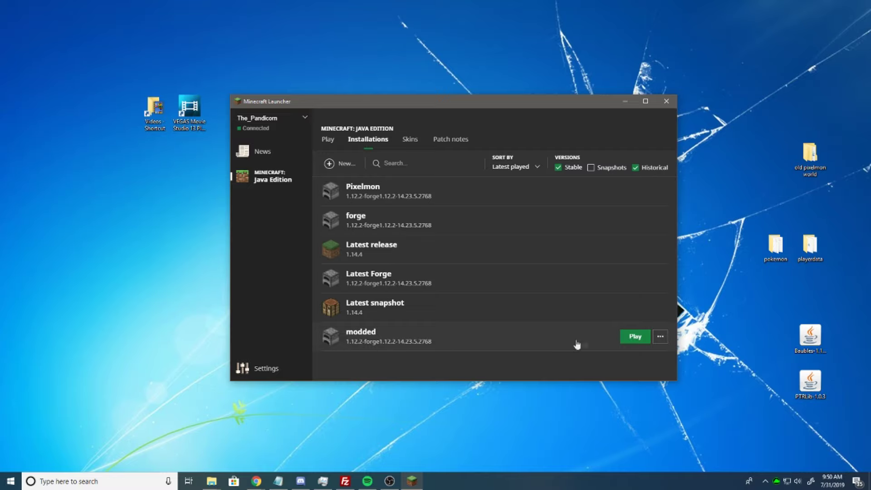
Look at the modded installation's edit settings and extra options without changing anything.
{"action": "left_click", "coordinate": [562, 343]}
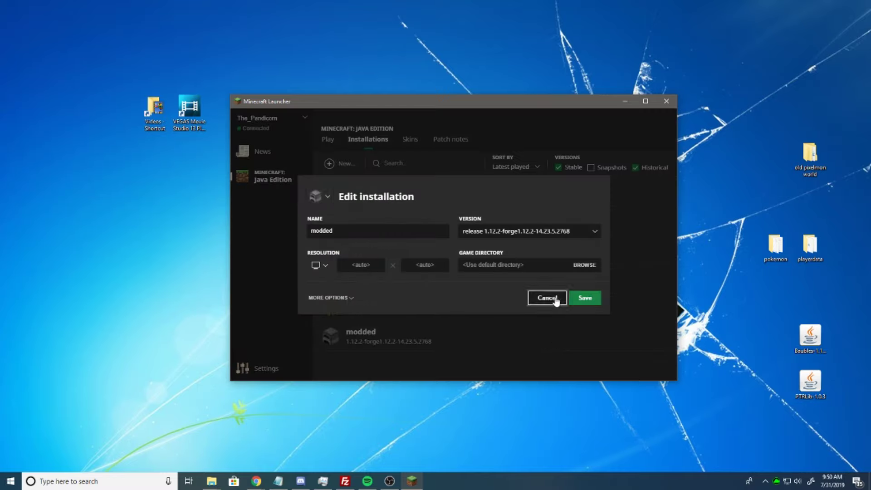
{"action": "left_click", "coordinate": [548, 297]}
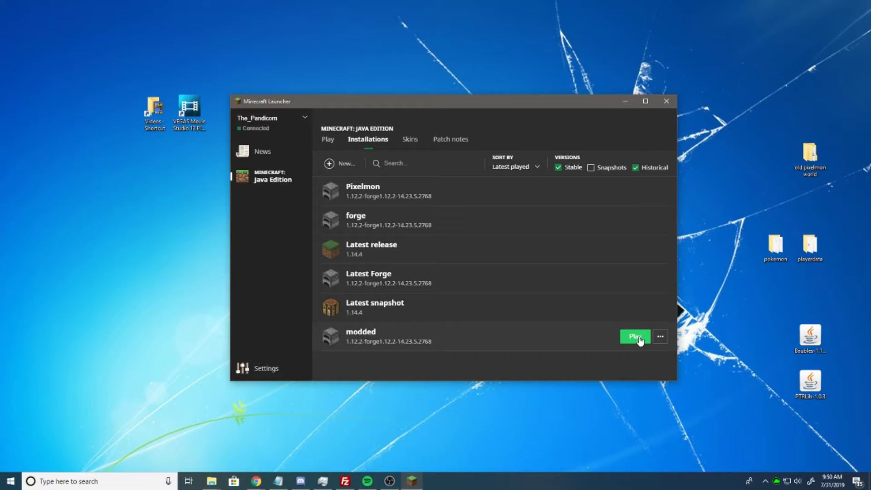
{"action": "left_click", "coordinate": [661, 338]}
{"action": "left_click", "coordinate": [661, 338]}
Open the mods folder inside .minecraft, reaching the Roaming folder with %appdata%.
{"action": "left_click", "coordinate": [10, 481]}
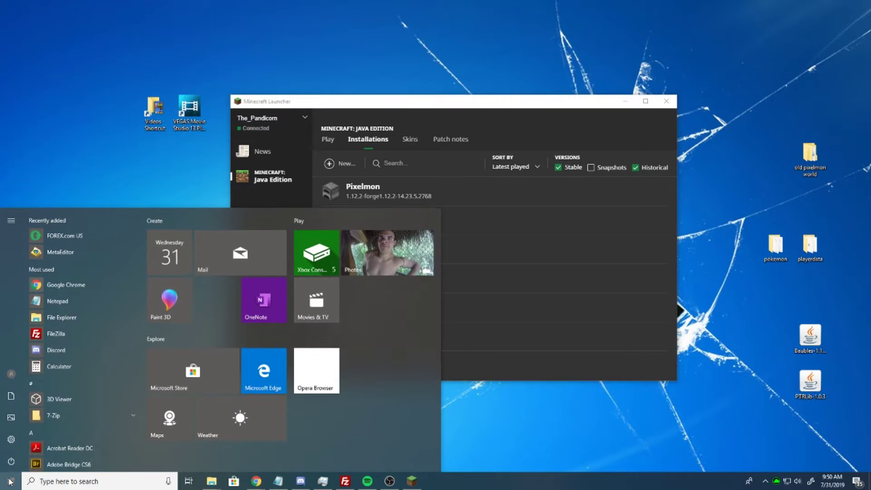
{"action": "type", "text": "%appdata"}
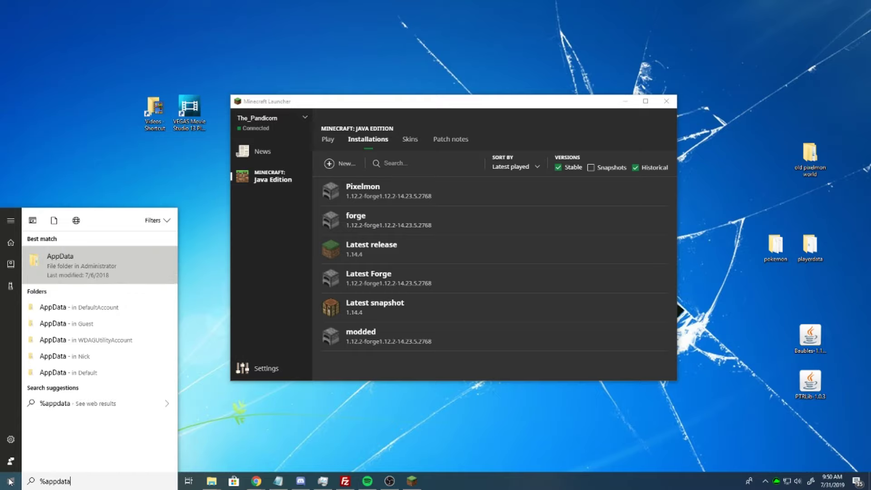
{"action": "type", "text": "%"}
{"action": "key", "text": "Return"}
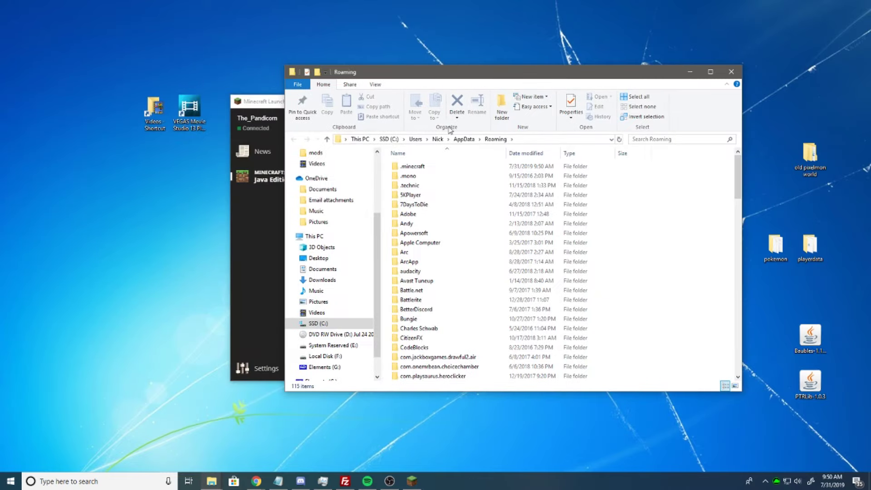
{"action": "double_click", "coordinate": [406, 167]}
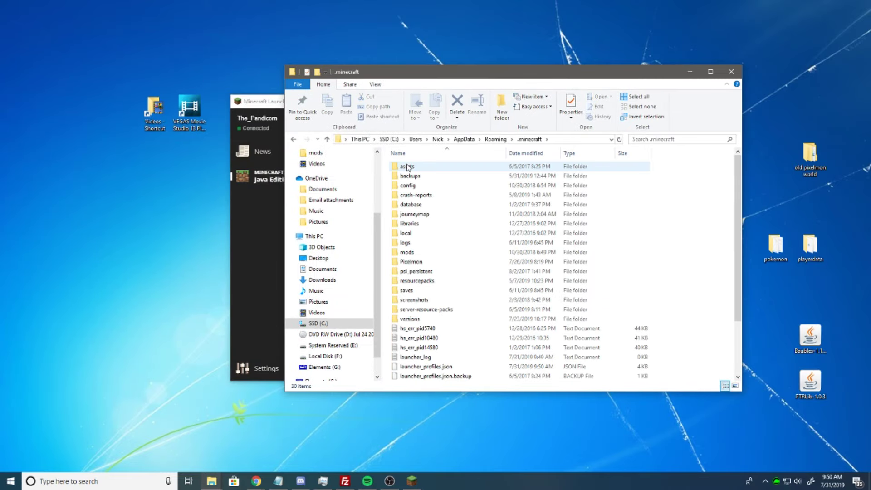
{"action": "double_click", "coordinate": [407, 252]}
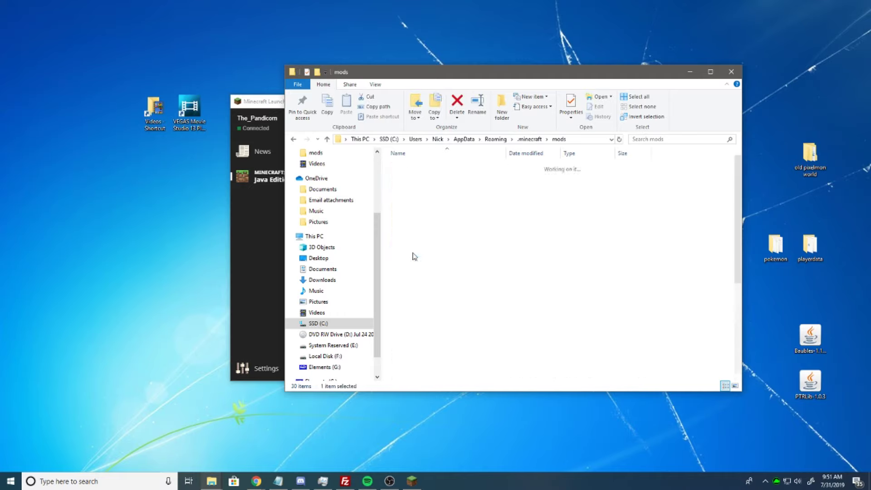
Move the mods folder window aside and minimize the Minecraft Launcher.
{"action": "left_click_drag", "start_coordinate": [462, 75], "coordinate": [244, 78]}
{"action": "left_click", "coordinate": [540, 98]}
{"action": "left_click", "coordinate": [626, 101]}
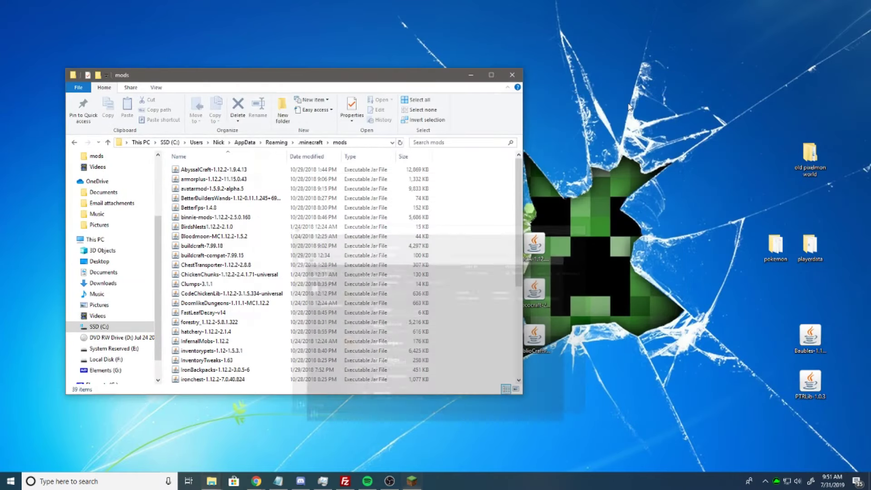
{"action": "mouse_move", "coordinate": [392, 78]}
{"action": "left_mouse_down"}
{"action": "mouse_move", "coordinate": [249, 241]}
{"action": "mouse_move", "coordinate": [353, 56]}
{"action": "mouse_move", "coordinate": [353, 67]}
{"action": "mouse_move", "coordinate": [395, 75]}
{"action": "left_mouse_up"}
Switch to the browser, try to download Pixelmon 1.12.2-7.0.7 from the Pixelmon Reforged site, and minimize the browser.
{"action": "mouse_move", "coordinate": [257, 480]}
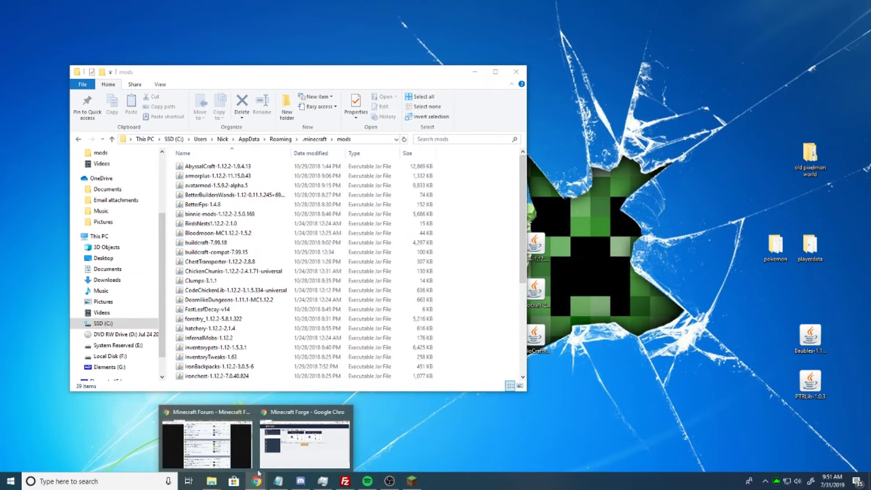
{"action": "left_click", "coordinate": [305, 442]}
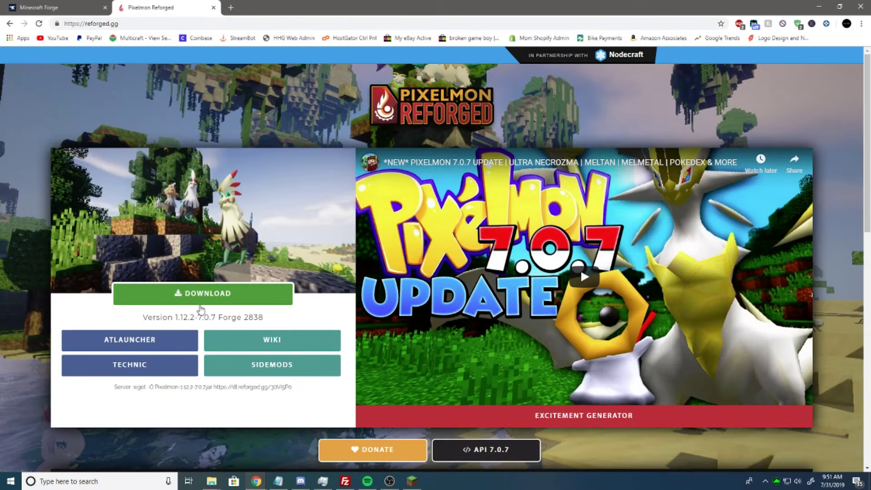
{"action": "left_click", "coordinate": [196, 295]}
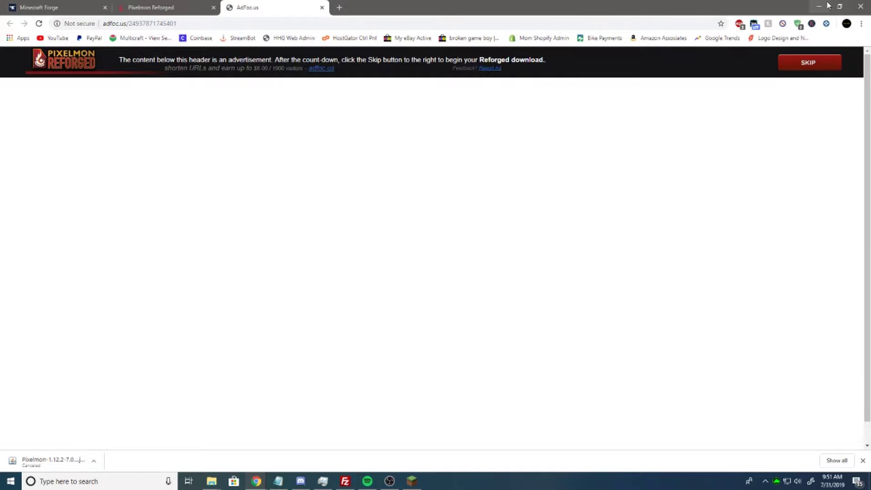
{"action": "left_click", "coordinate": [819, 6]}
Look through the mod jar files in the mods folder and close the folder window.
{"action": "scroll", "coordinate": [277, 318], "scroll_direction": "down", "scroll_amount": 3}
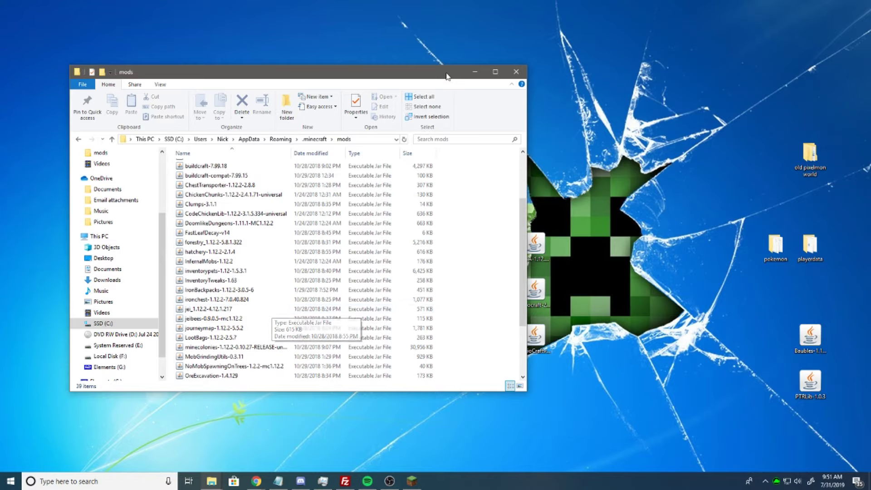
{"action": "left_click_drag", "start_coordinate": [447, 75], "coordinate": [500, 72]}
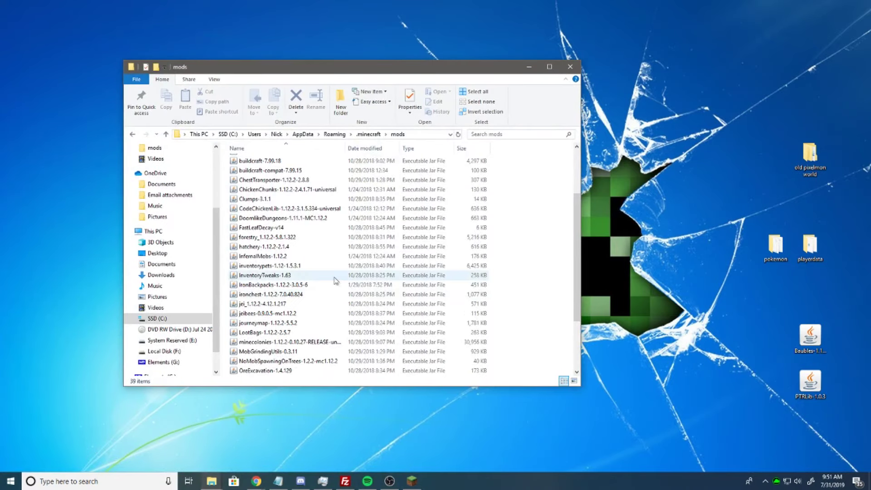
{"action": "scroll", "coordinate": [323, 285], "scroll_direction": "down", "scroll_amount": 3}
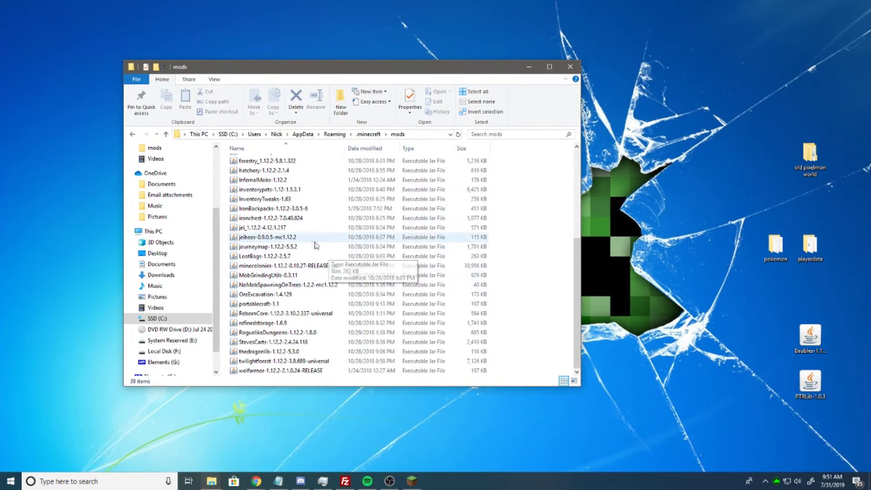
{"action": "scroll", "coordinate": [324, 284], "scroll_direction": "up", "scroll_amount": 5}
{"action": "left_click", "coordinate": [571, 67]}
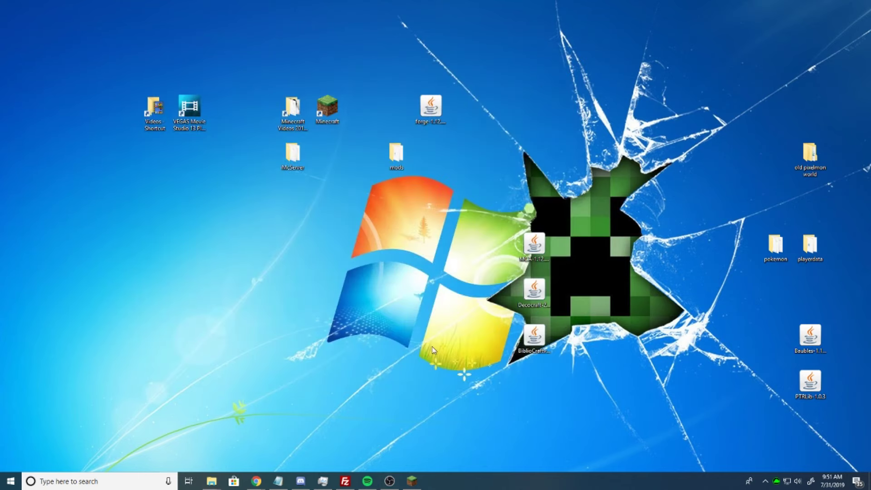
Switch to Minecraft and open the .minecraft mods folder by way of the game's resource pack folder.
{"action": "left_click", "coordinate": [411, 481]}
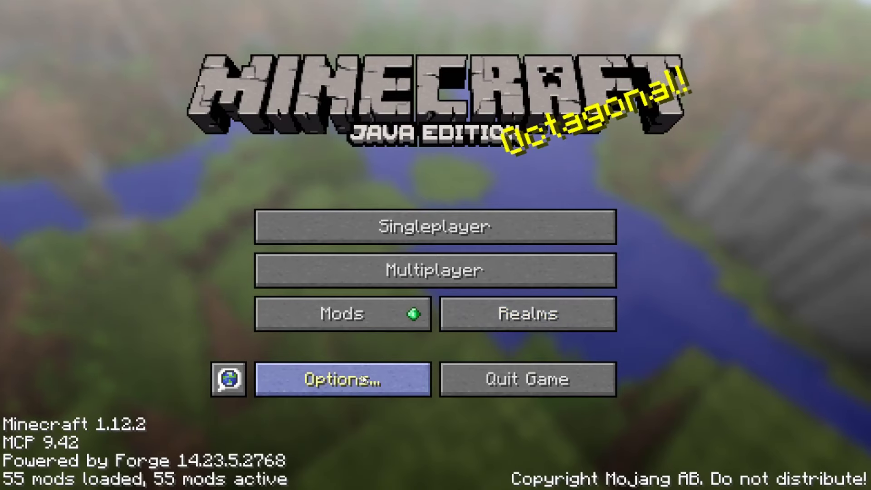
{"action": "left_click", "coordinate": [361, 380]}
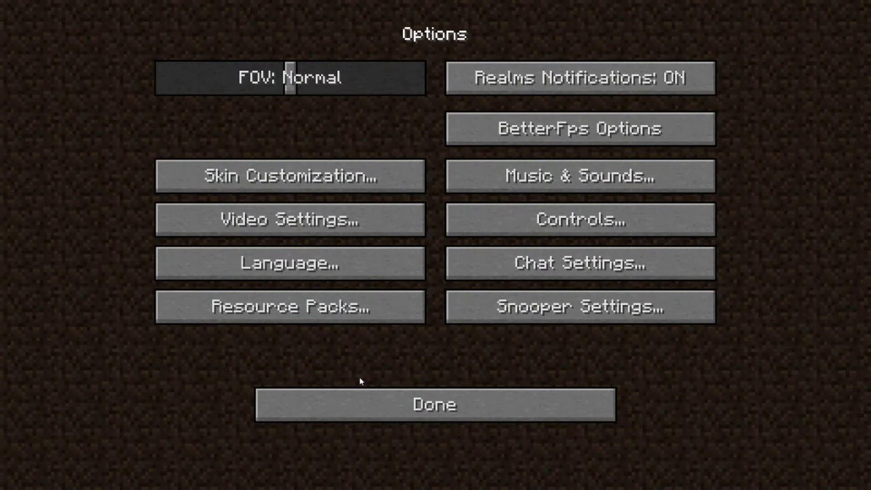
{"action": "left_click", "coordinate": [321, 316]}
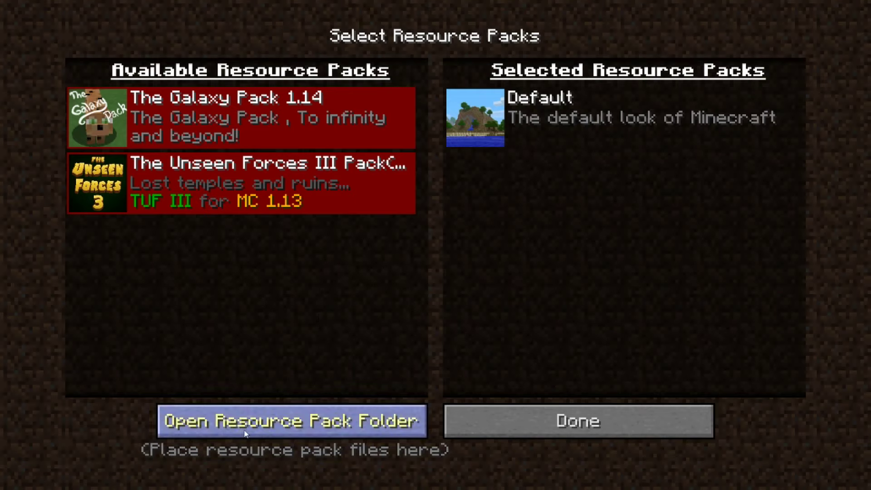
{"action": "left_click", "coordinate": [292, 421]}
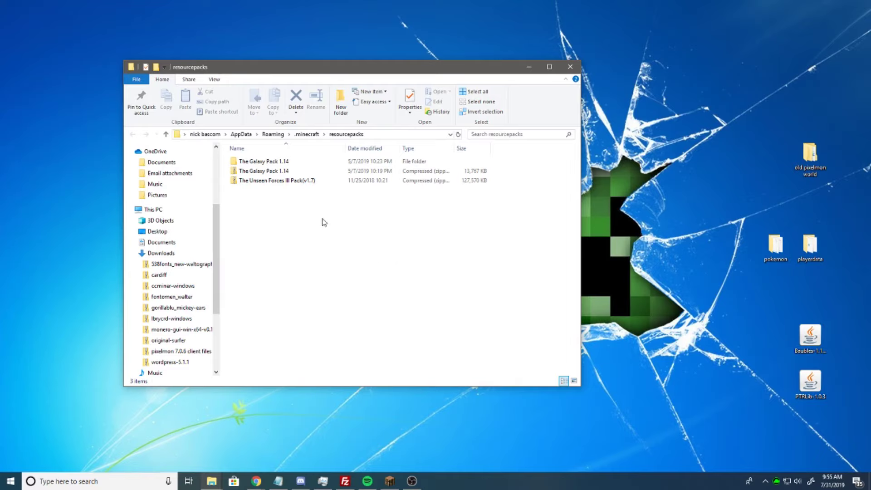
{"action": "left_click", "coordinate": [306, 135]}
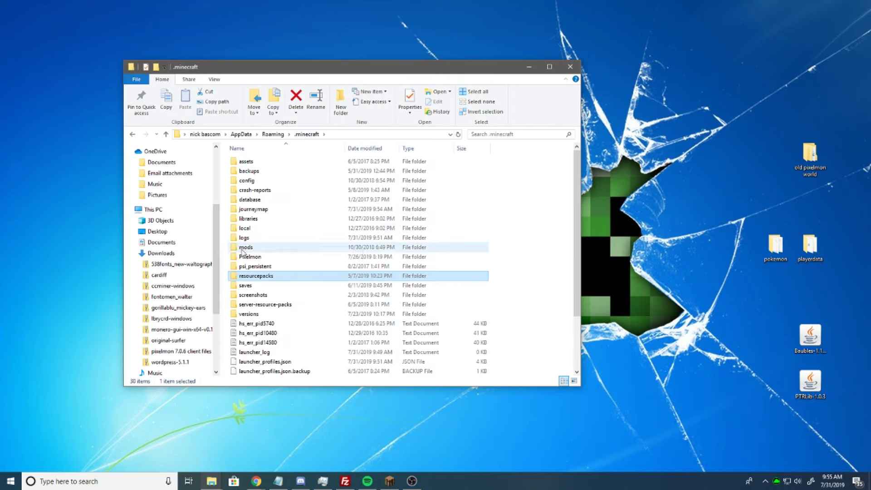
{"action": "double_click", "coordinate": [241, 248]}
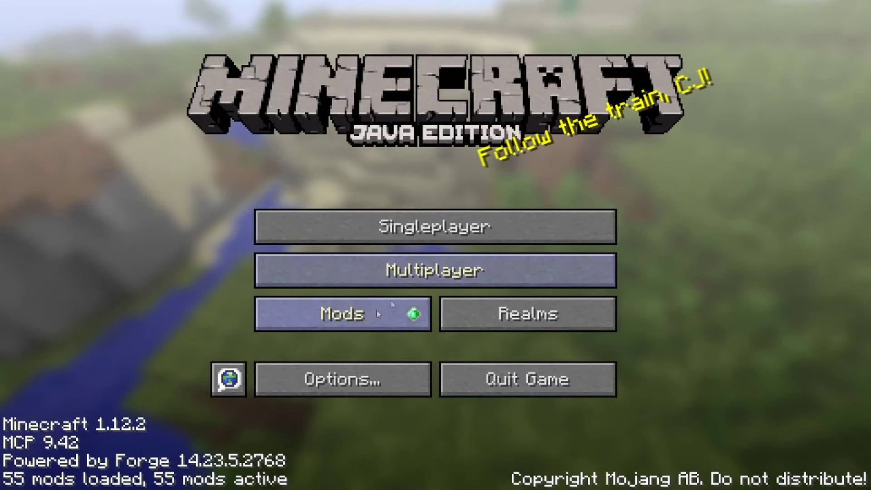
Open the resourcepacks folder in a file window by way of the game's resource pack options.
{"action": "left_click", "coordinate": [486, 326]}
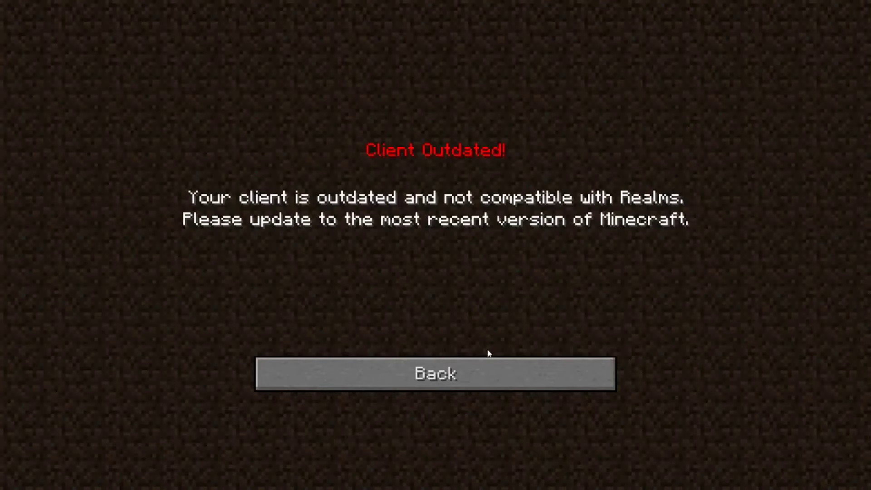
{"action": "left_click", "coordinate": [489, 365]}
{"action": "left_click", "coordinate": [318, 375]}
{"action": "left_click", "coordinate": [290, 313]}
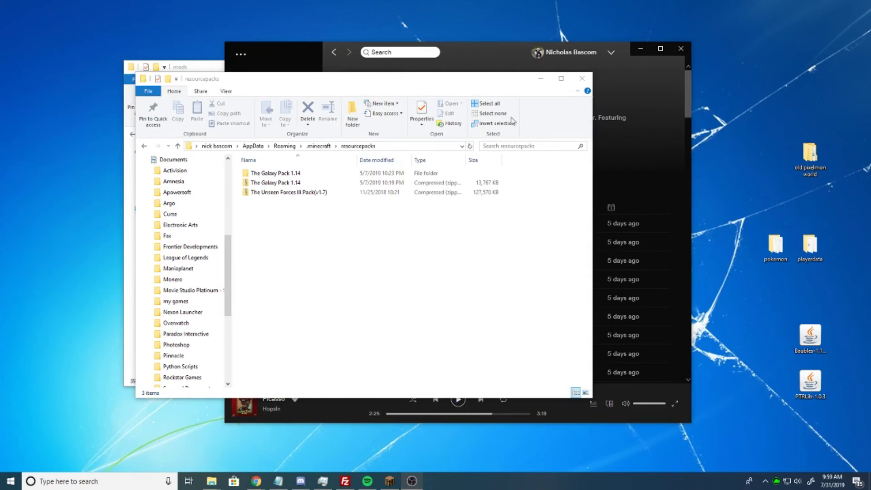
{"action": "left_click", "coordinate": [413, 255]}
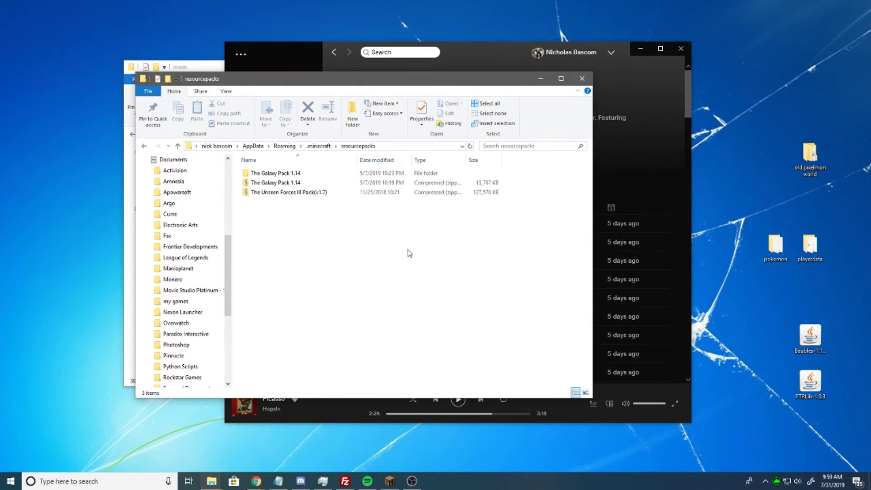
Go up to the .minecraft folder, open its crash-reports folder and look over the crash report text files.
{"action": "left_click", "coordinate": [319, 146]}
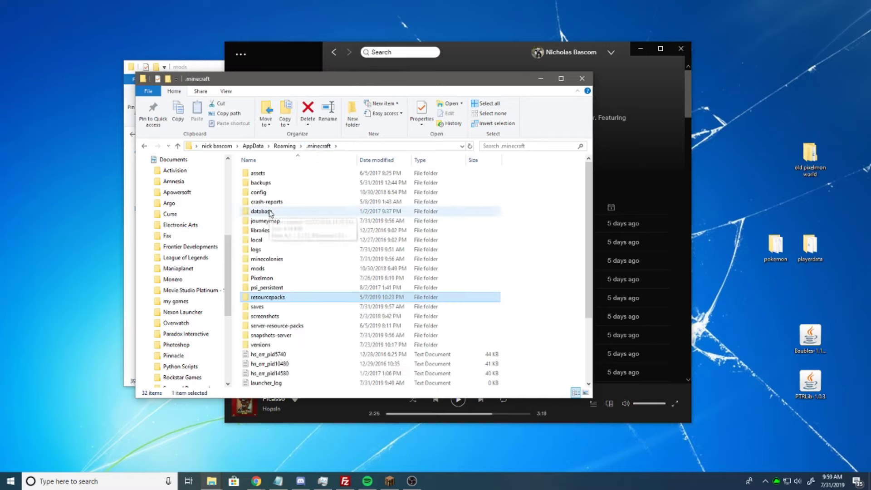
{"action": "double_click", "coordinate": [267, 202]}
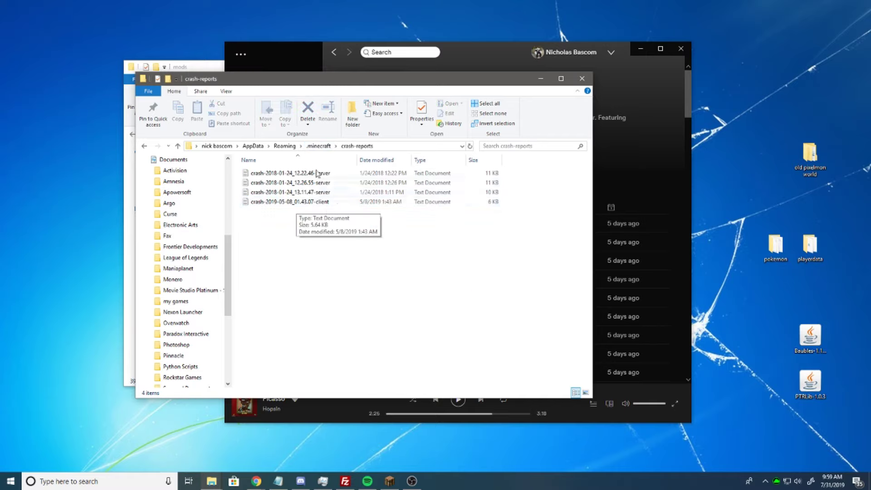
{"action": "left_click_drag", "start_coordinate": [309, 238], "coordinate": [309, 175]}
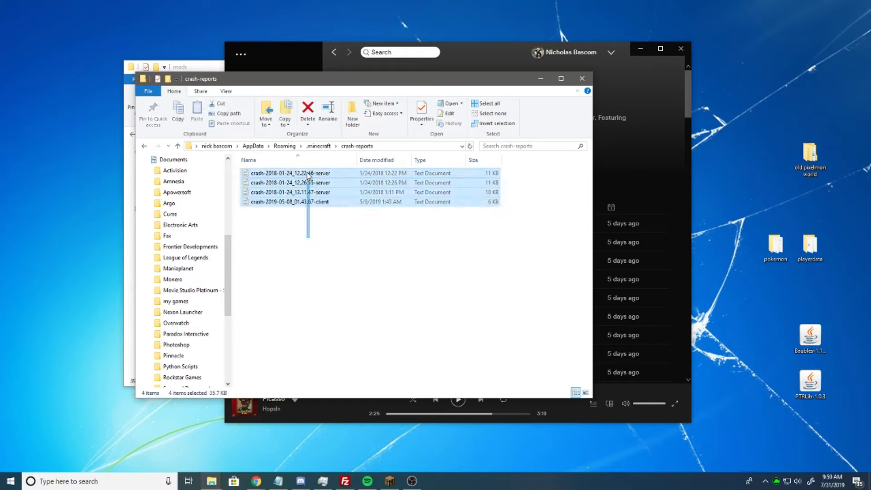
{"action": "left_click", "coordinate": [327, 239]}
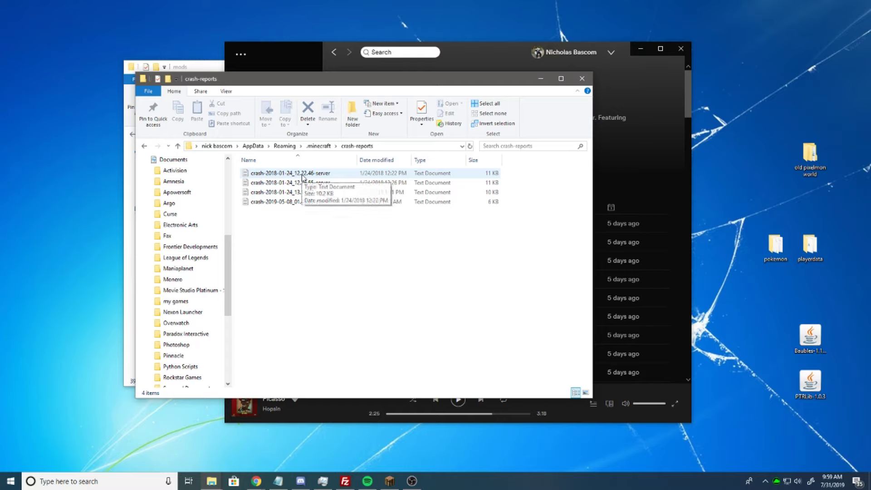